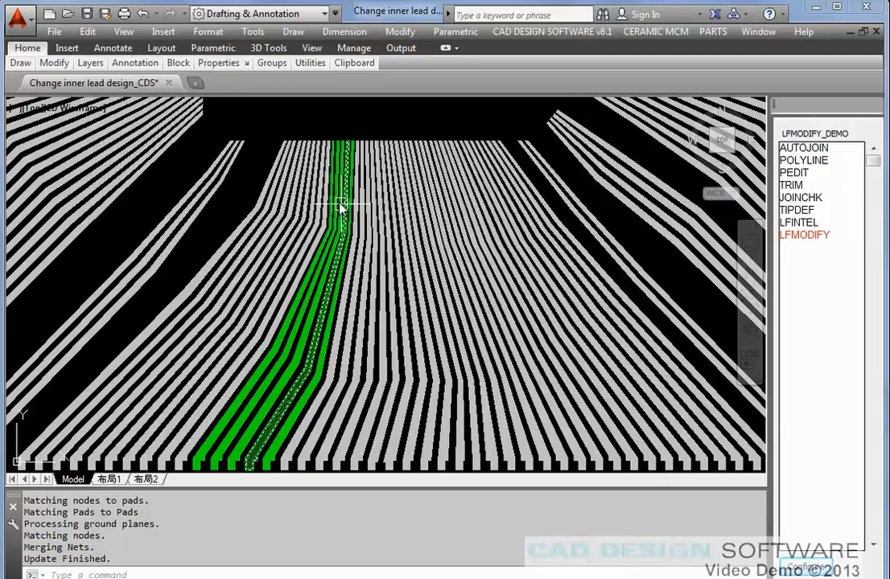
# Turn off the solid fill of the leads with the FM command so only their outlines are displayed.
pyautogui.scroll(2, 309, 292)
pyautogui.scroll(2, 278, 367)
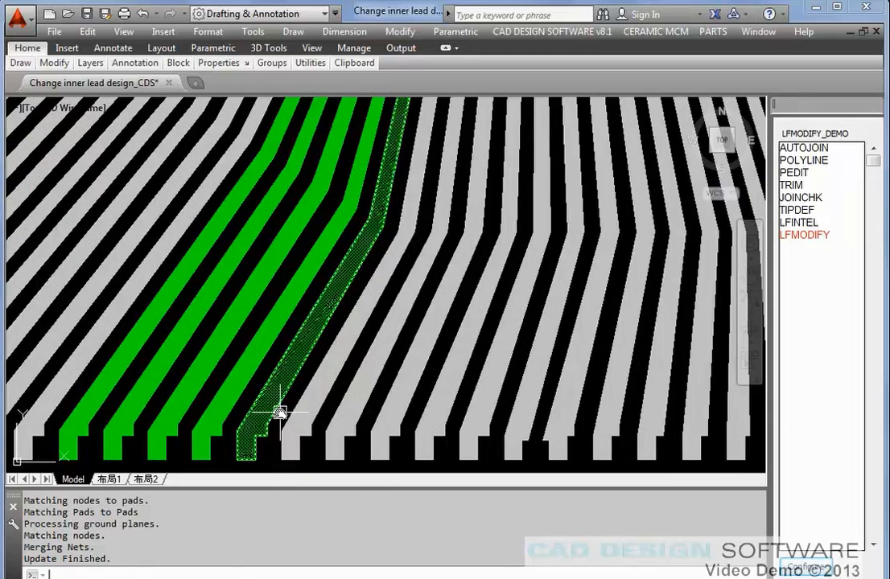
pyautogui.write('FM')
pyautogui.press('Return')
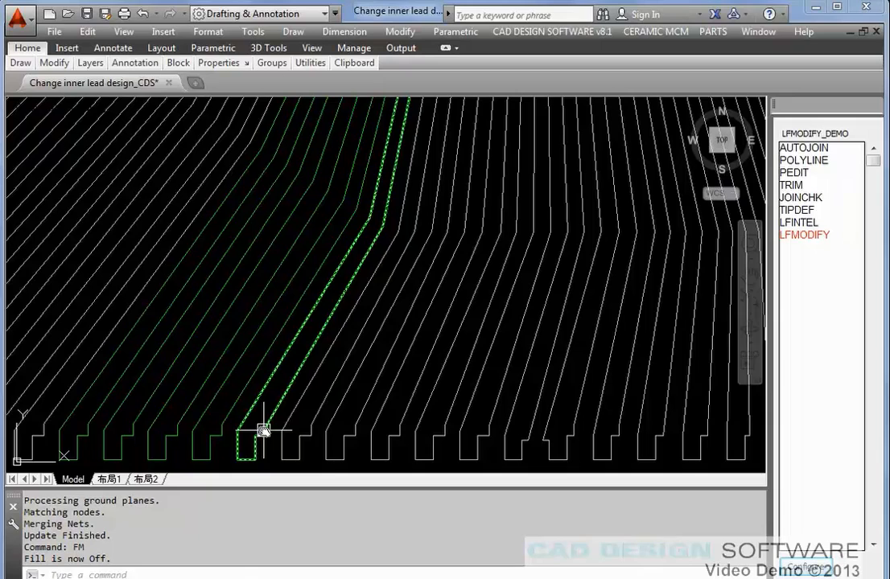
pyautogui.scroll(-5, 263, 430)
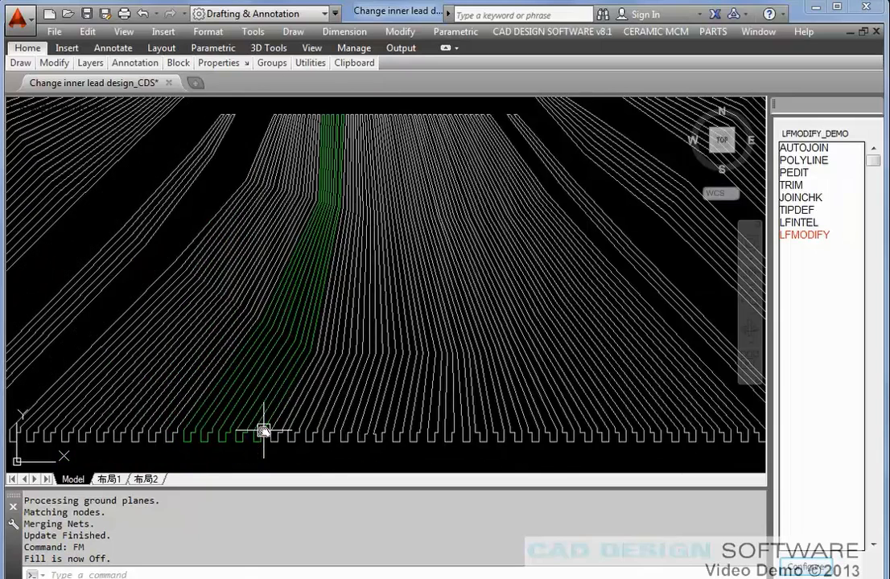
# Examine the rightmost green lead along its bends up to its inner tip.
pyautogui.scroll(5, 278, 392)
pyautogui.click(287, 405)
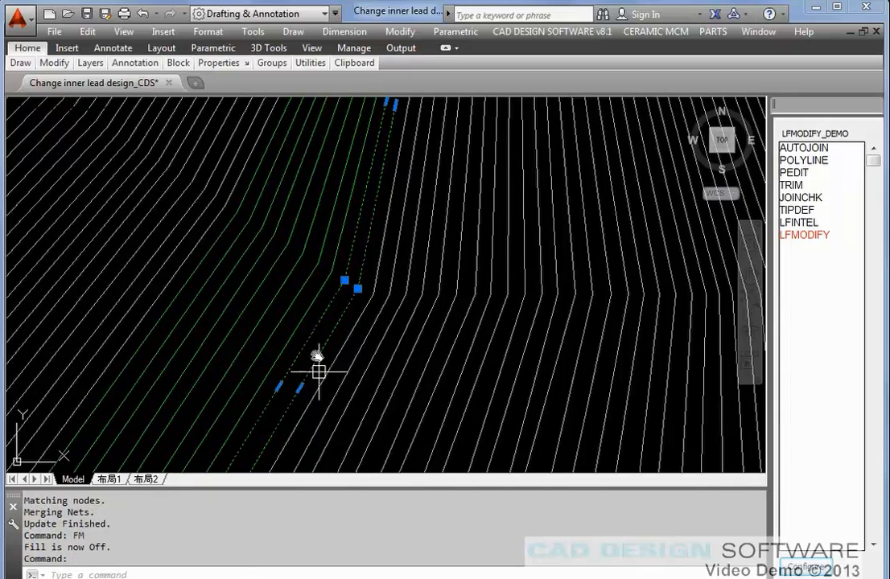
pyautogui.scroll(-2, 328, 338)
pyautogui.scroll(-3, 327, 364)
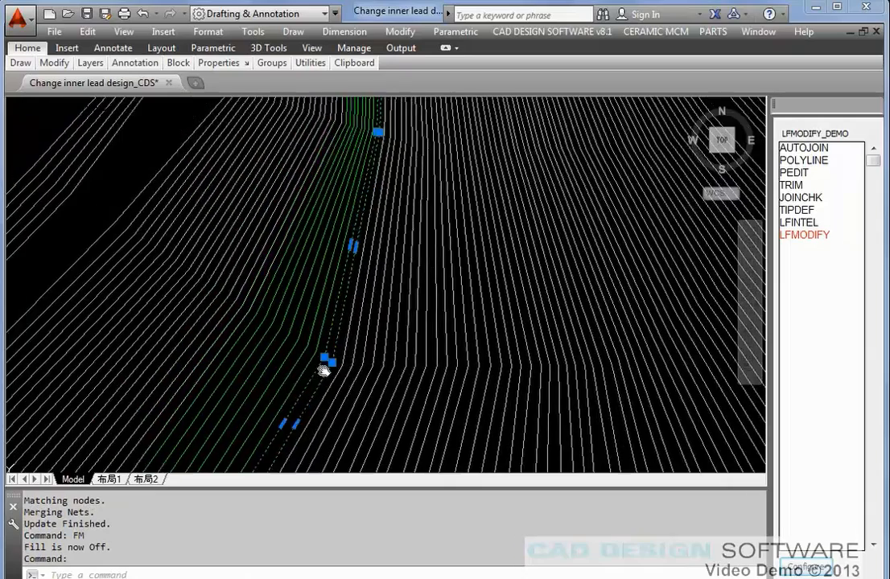
pyautogui.scroll(2, 346, 164)
pyautogui.scroll(4, 346, 164)
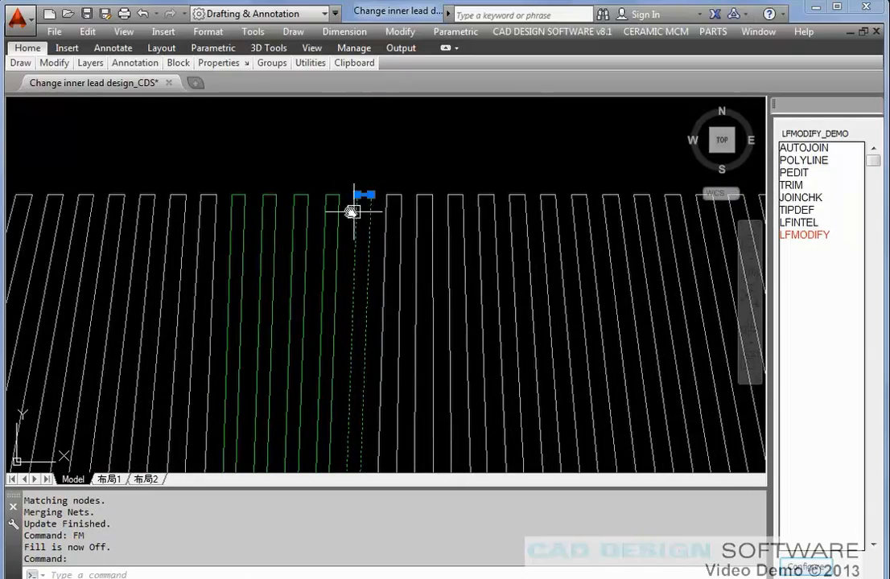
pyautogui.scroll(-2, 325, 321)
pyautogui.press('Escape')
pyautogui.scroll(-3, 312, 318)
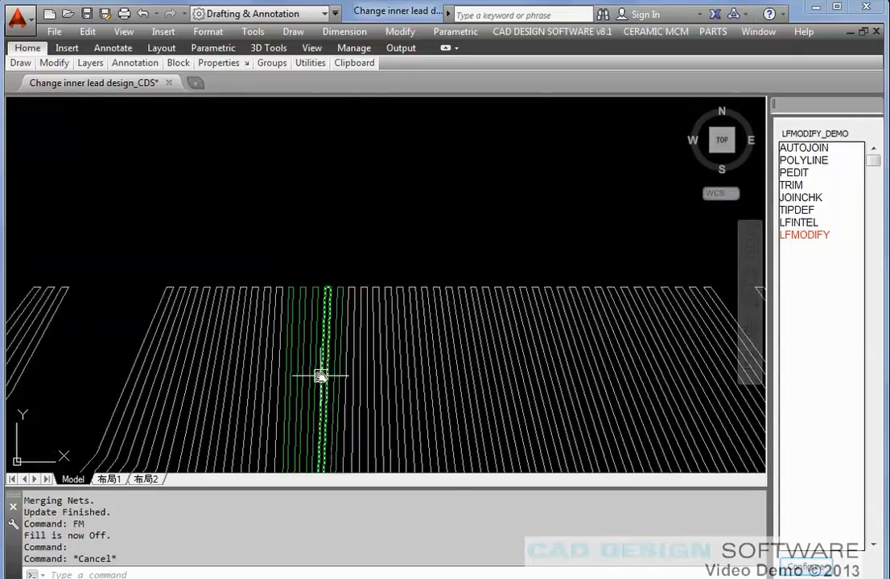
pyautogui.scroll(2, 317, 328)
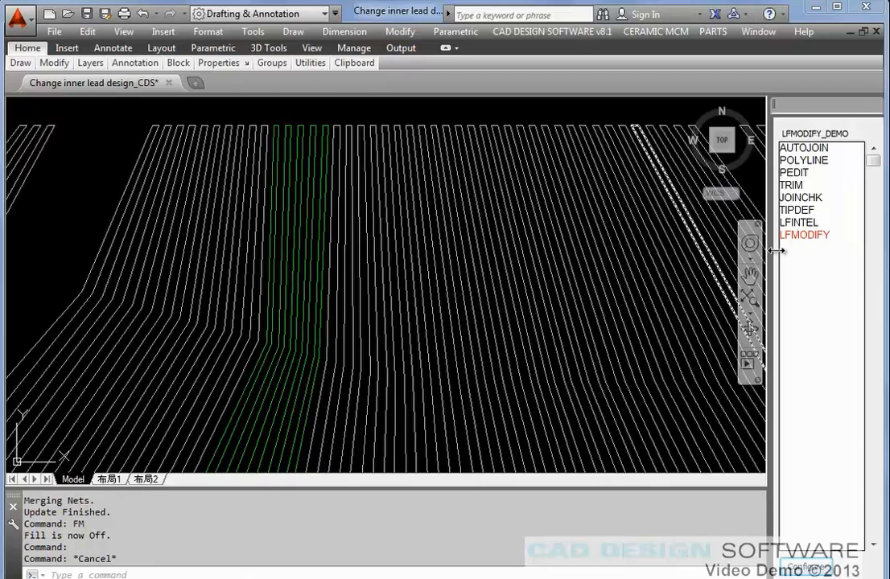
# Start LFMODIFY and choose Lead Width as the property to modify, with Leads as the scope of modification.
pyautogui.click(811, 235)
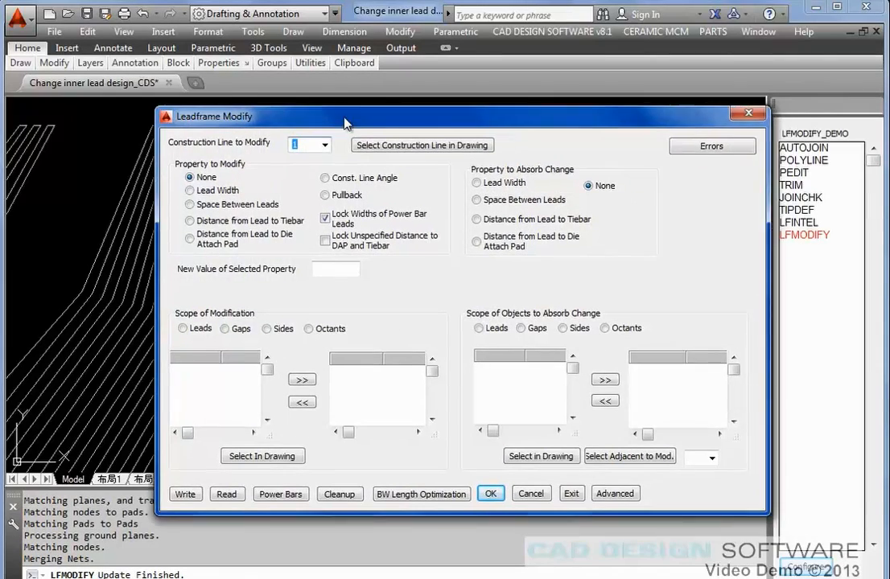
pyautogui.moveTo(347, 120); pyautogui.dragTo(324, 114)
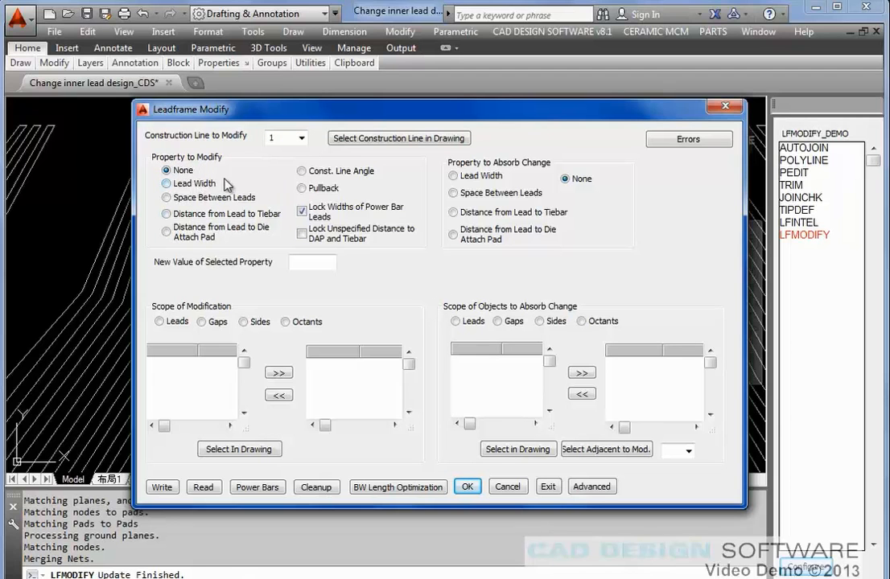
pyautogui.click(194, 183)
pyautogui.click(161, 323)
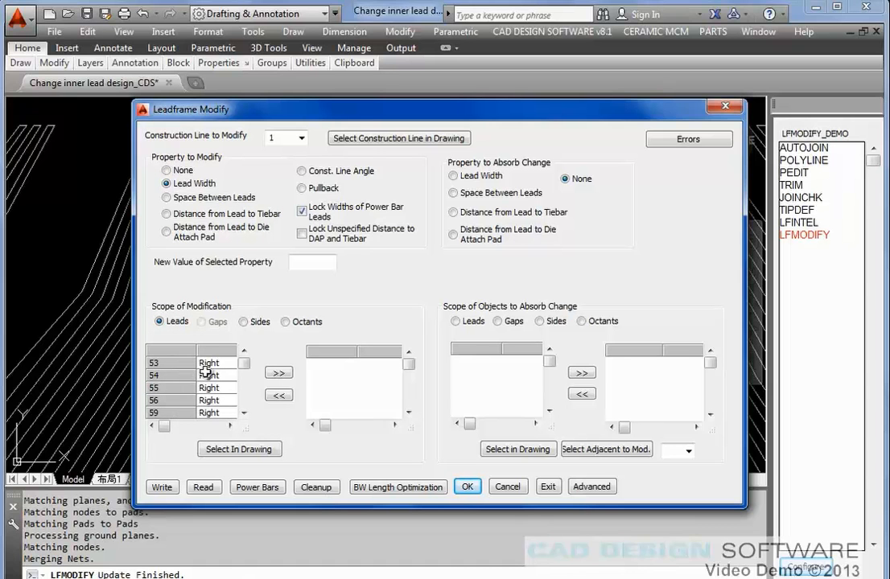
# Pick the five green leads, 16 to 20 on the bottom side, in the drawing as the leads to modify.
pyautogui.moveTo(324, 105); pyautogui.dragTo(443, 92)
pyautogui.scroll(-5, 320, 345)
pyautogui.click(311, 424)
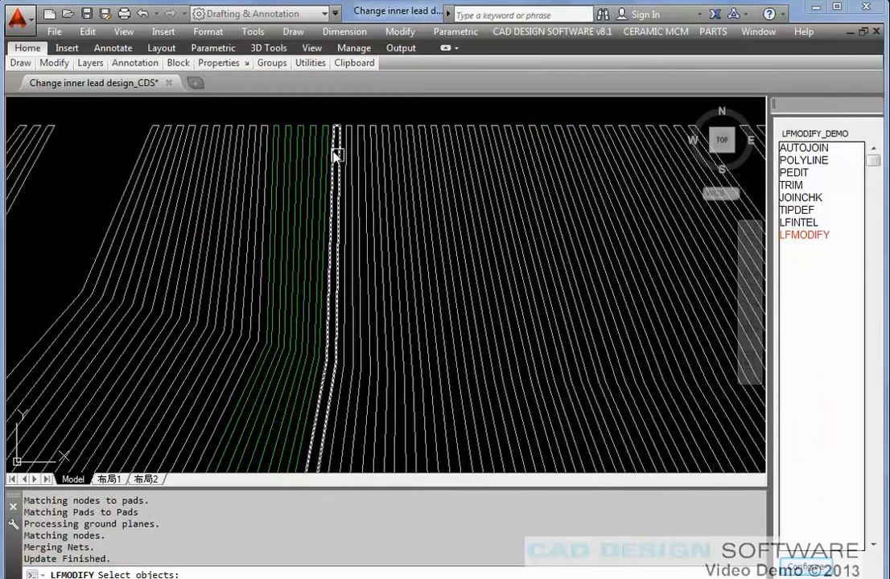
pyautogui.click(316, 127)
pyautogui.click(312, 127)
pyautogui.click(300, 127)
pyautogui.click(290, 126)
pyautogui.click(287, 128)
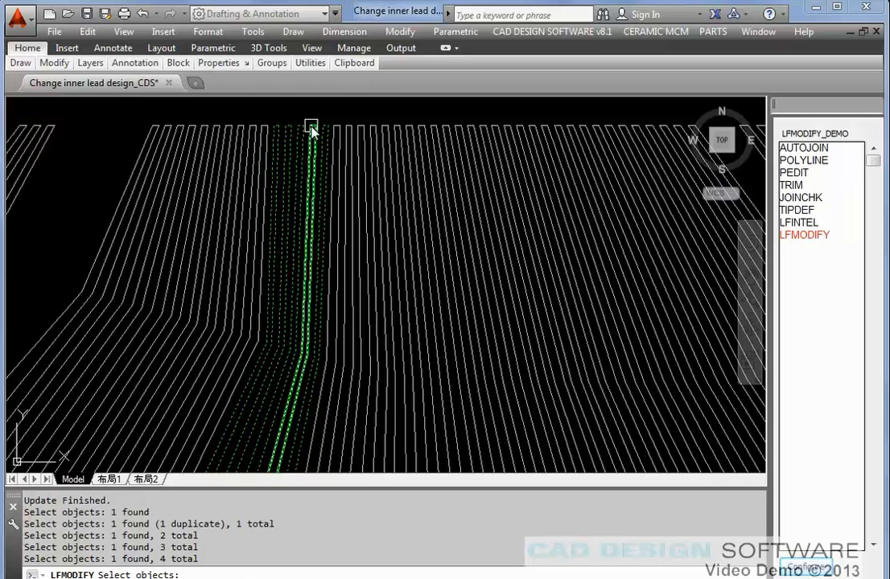
pyautogui.click(310, 127)
pyautogui.press('Return')
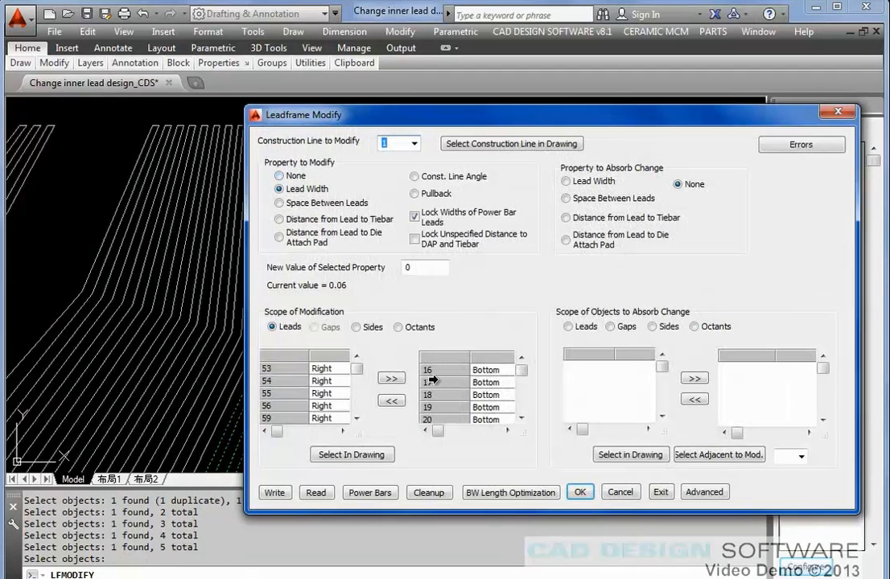
pyautogui.click(458, 421)
pyautogui.moveTo(522, 404); pyautogui.dragTo(522, 377)
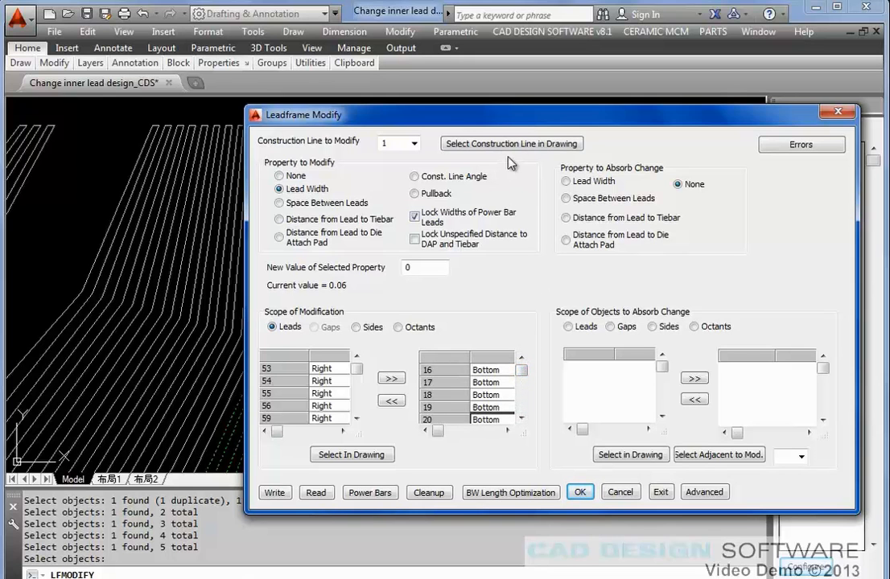
# Set the construction line to modify to 2 by picking the bent line nearest the bottom-side lead tips in the drawing.
pyautogui.moveTo(510, 121); pyautogui.dragTo(454, 128)
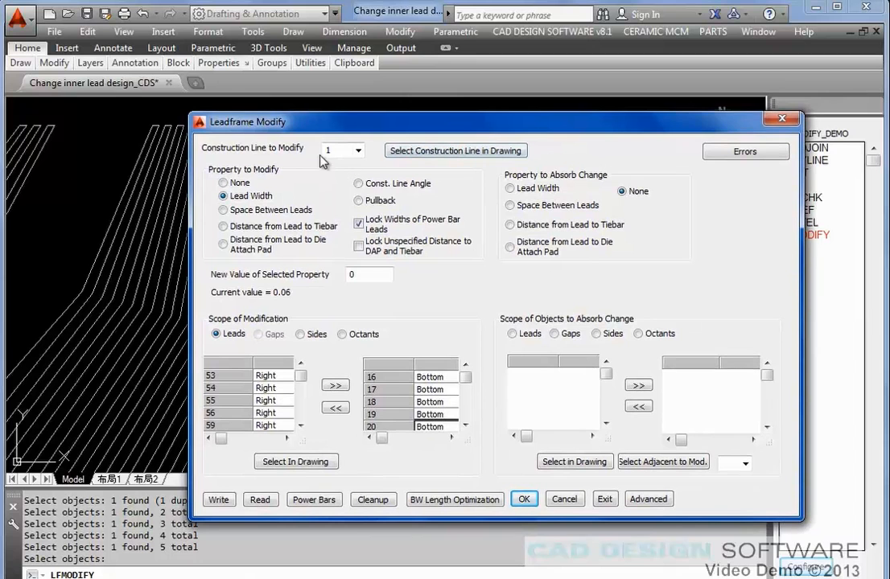
pyautogui.click(359, 151)
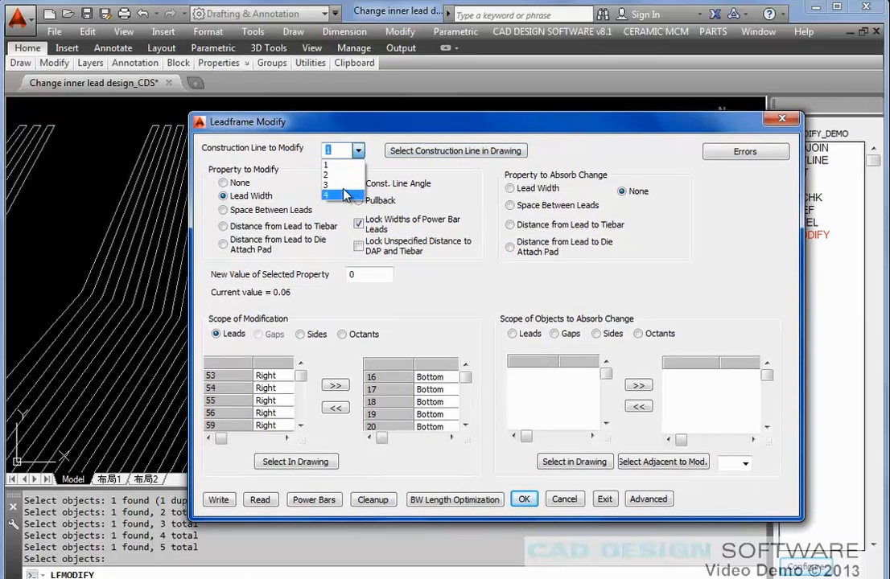
pyautogui.click(373, 132)
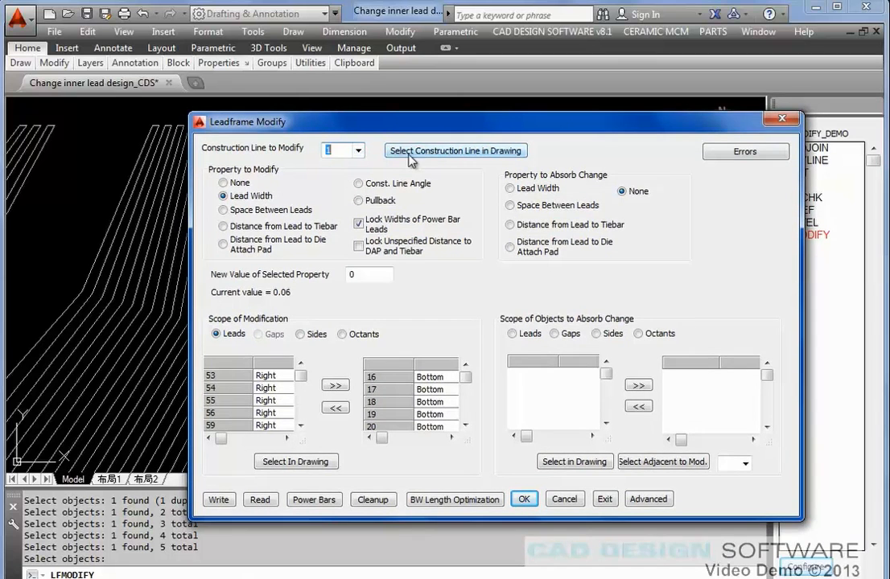
pyautogui.click(449, 151)
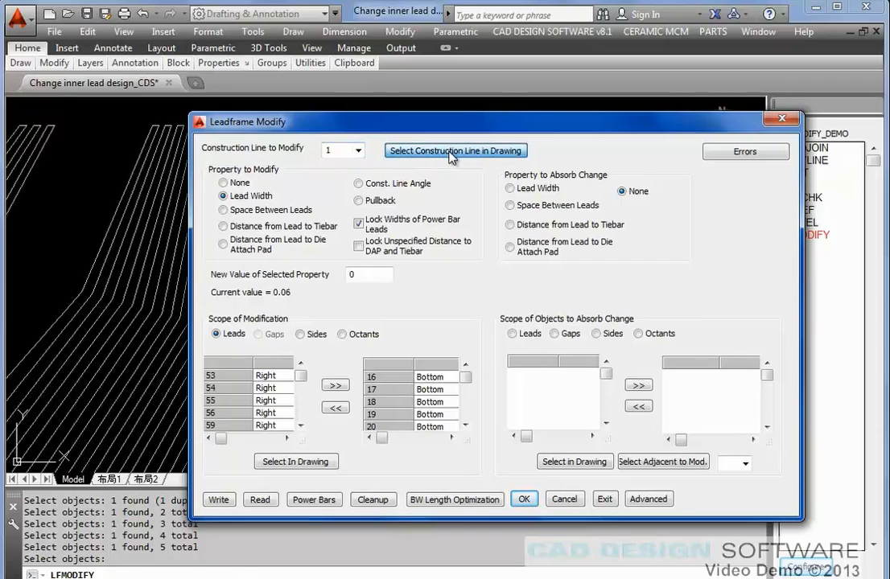
pyautogui.scroll(-3, 290, 211)
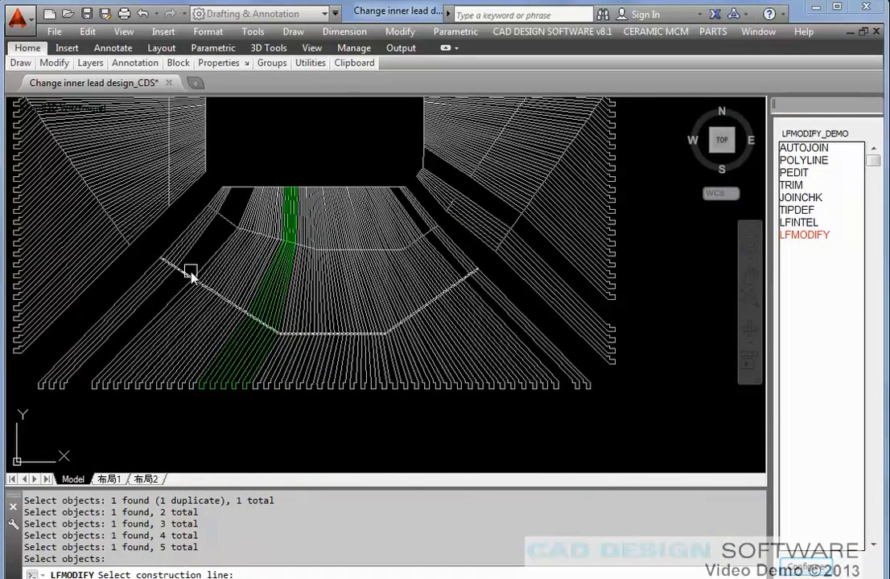
pyautogui.scroll(4, 235, 195)
pyautogui.scroll(5, 225, 259)
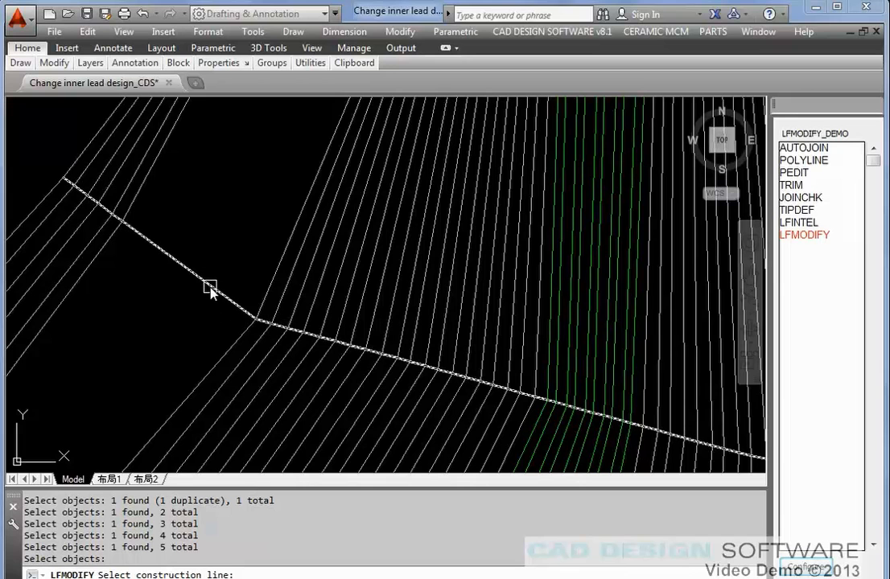
pyautogui.scroll(-5, 276, 203)
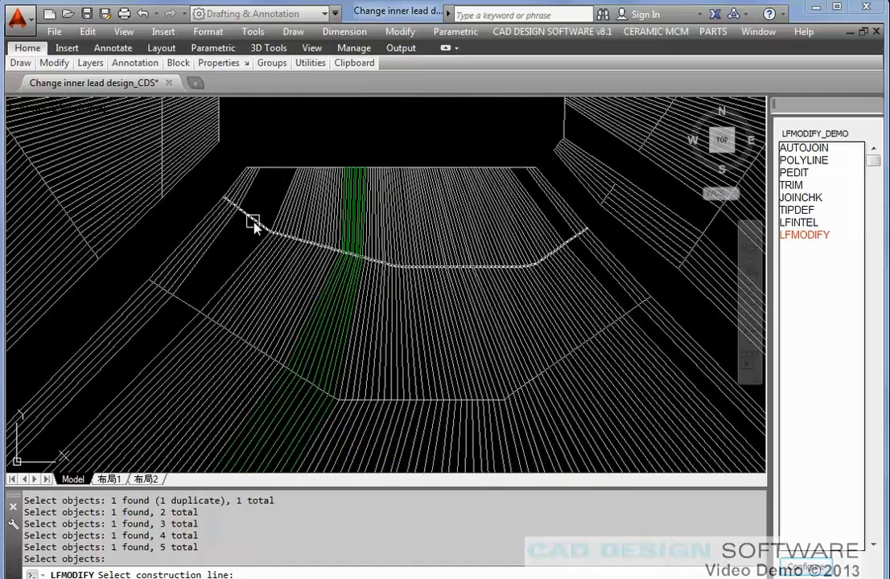
pyautogui.scroll(3, 254, 220)
pyautogui.click(255, 221)
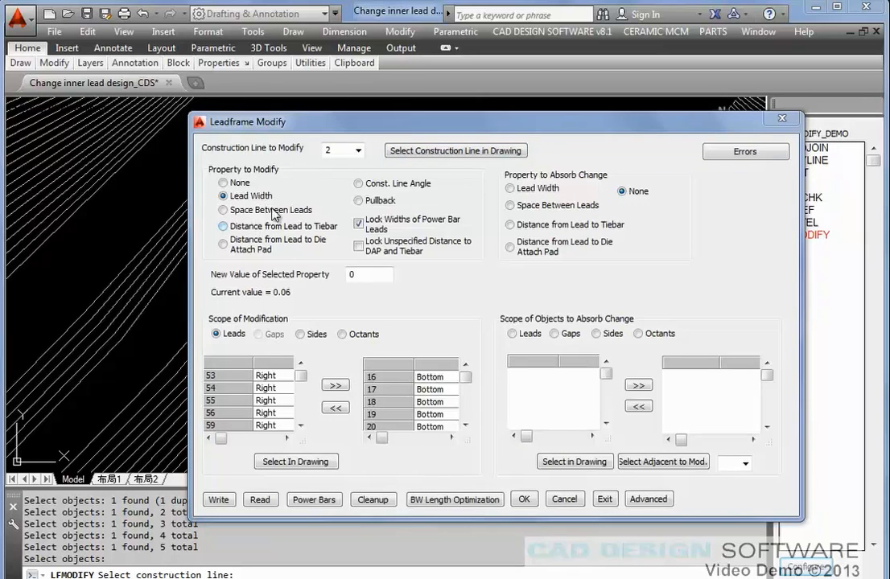
# Choose Lead Width as the property to absorb the change, with Leads as the scope of absorbing objects.
pyautogui.moveTo(324, 128)
pyautogui.mouseDown()
pyautogui.moveTo(563, 145)
pyautogui.moveTo(432, 142)
pyautogui.moveTo(544, 131)
pyautogui.mouseUp()
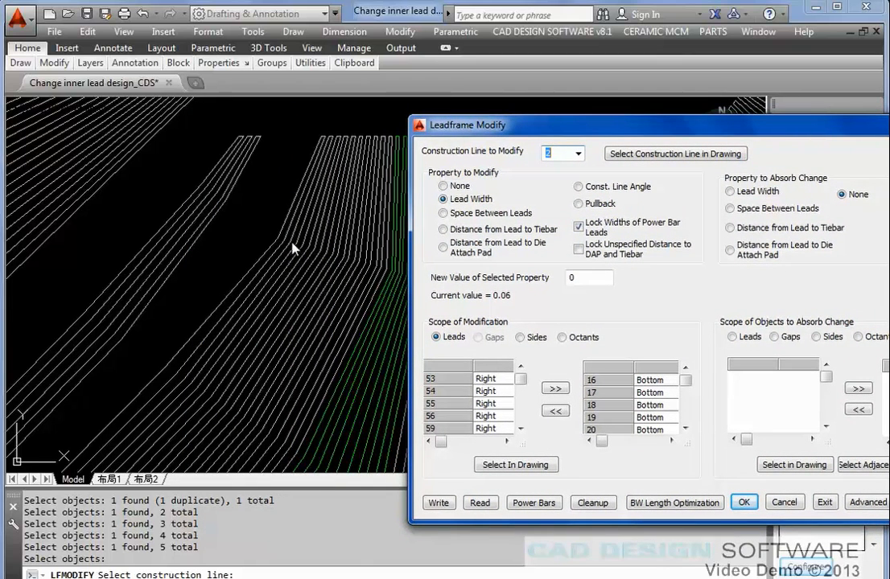
pyautogui.moveTo(466, 123); pyautogui.dragTo(187, 104)
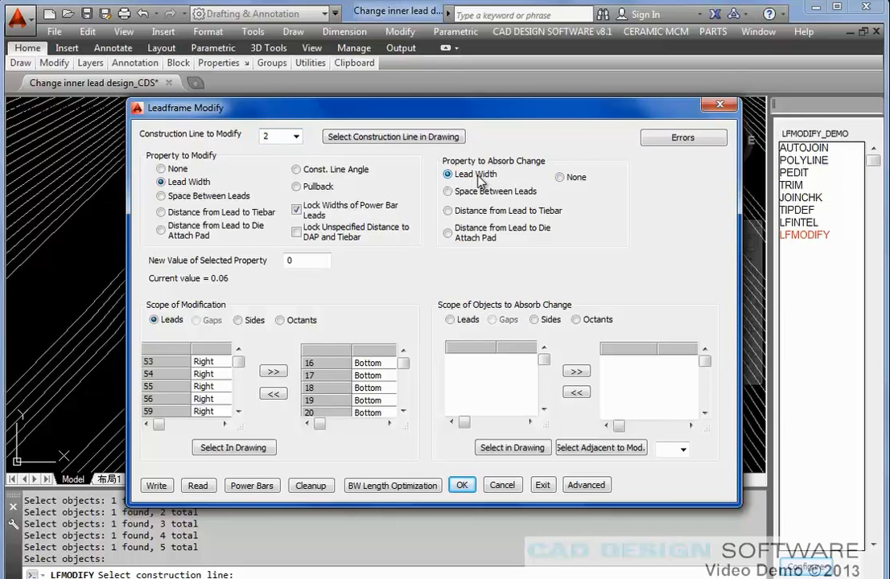
pyautogui.moveTo(466, 105)
pyautogui.mouseDown()
pyautogui.moveTo(398, 363)
pyautogui.moveTo(416, 286)
pyautogui.mouseUp()
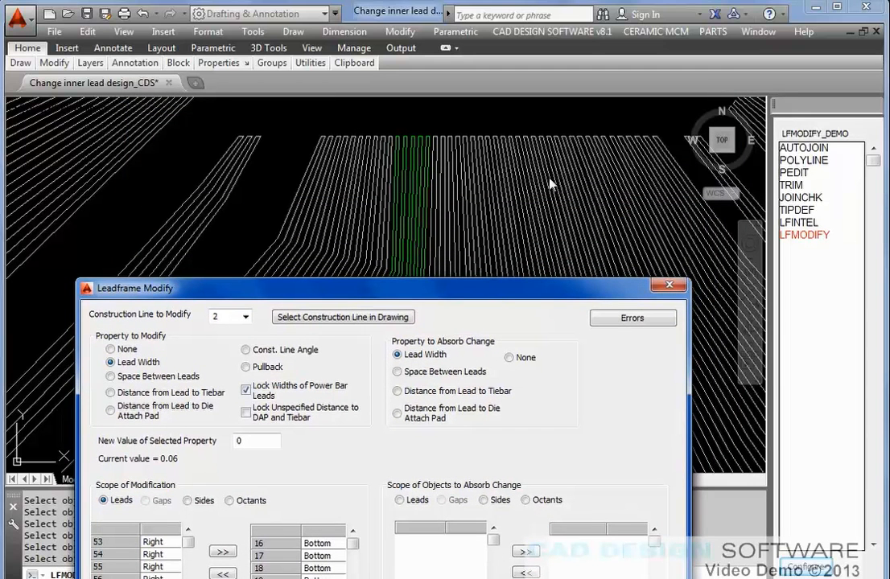
pyautogui.moveTo(494, 298); pyautogui.dragTo(460, 133)
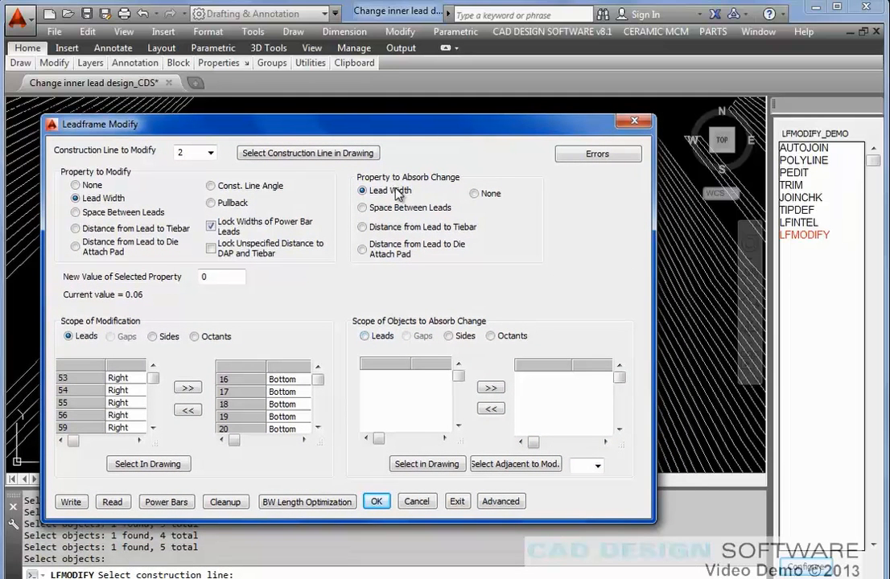
pyautogui.click(367, 338)
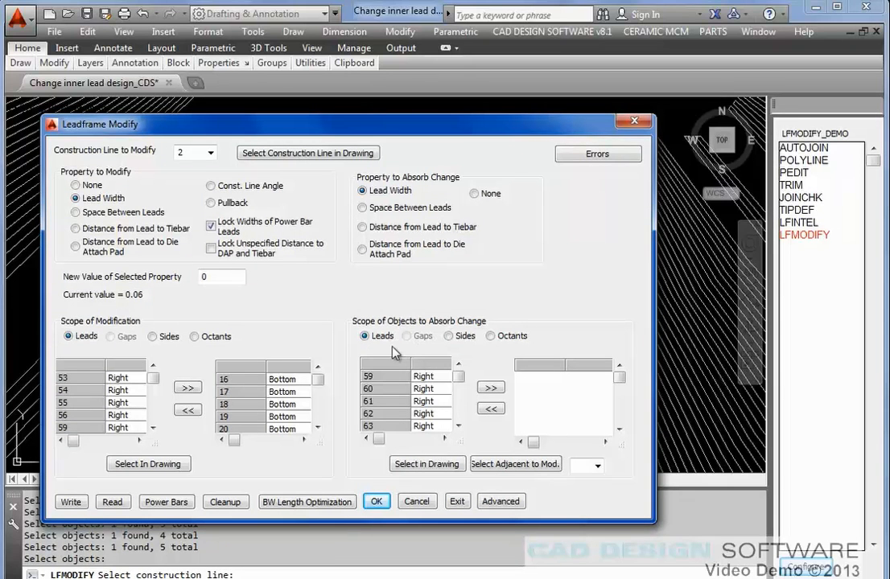
# Add all bottom-side leads, from 1 to 52, to the objects that absorb the change.
pyautogui.moveTo(461, 378); pyautogui.dragTo(459, 406)
pyautogui.click(458, 363)
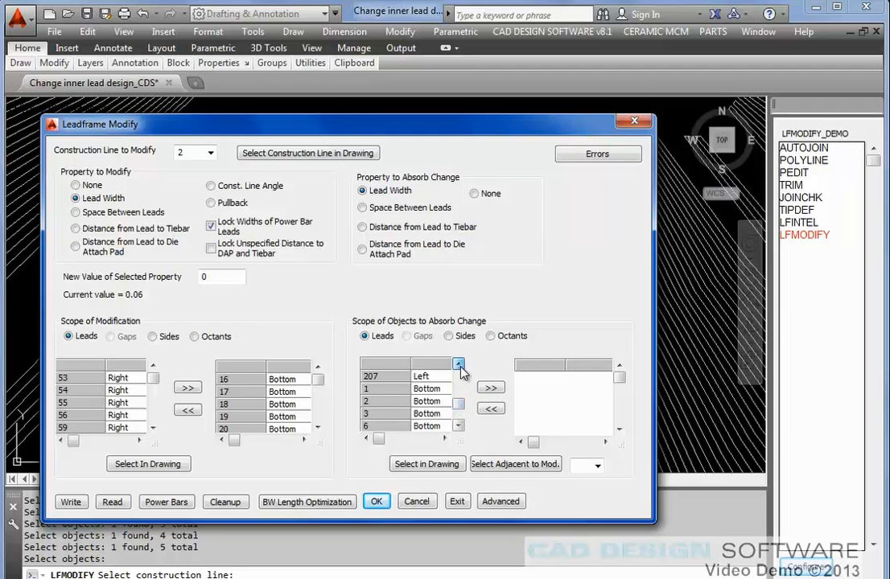
pyautogui.click(395, 402)
pyautogui.moveTo(459, 406); pyautogui.dragTo(458, 413)
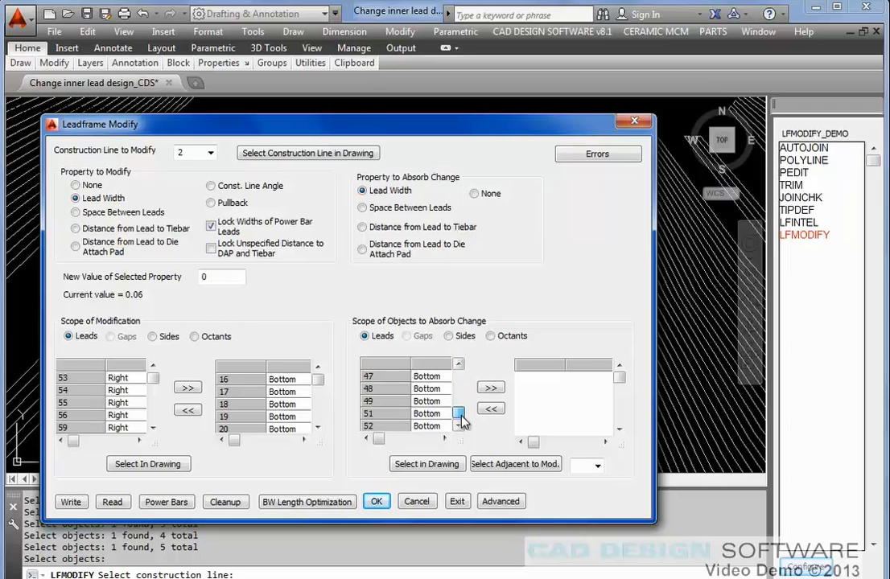
pyautogui.keyDown('shift'); pyautogui.click(392, 424); pyautogui.keyUp('shift')
pyautogui.click(493, 389)
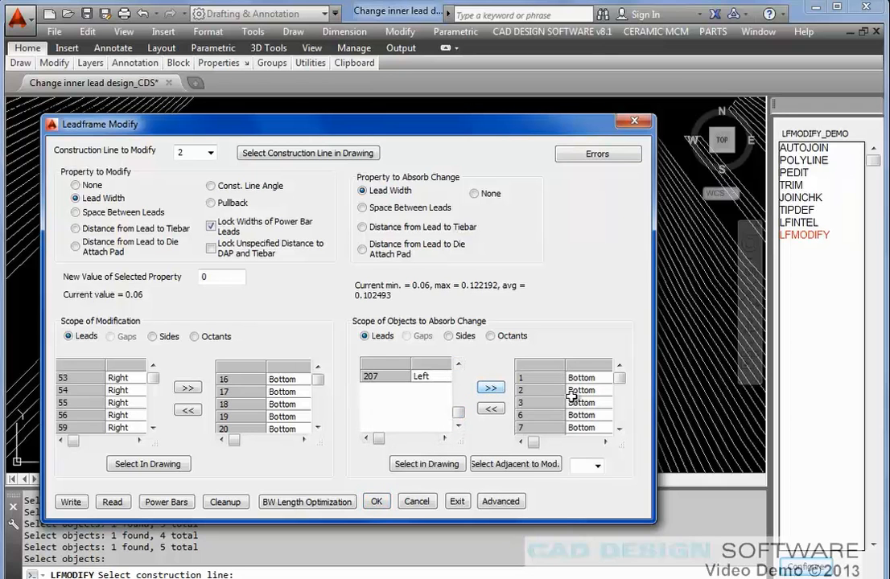
# Remove leads 16 to 20 from the absorbing leads and check them against the list of leads to modify.
pyautogui.moveTo(620, 384); pyautogui.dragTo(622, 400)
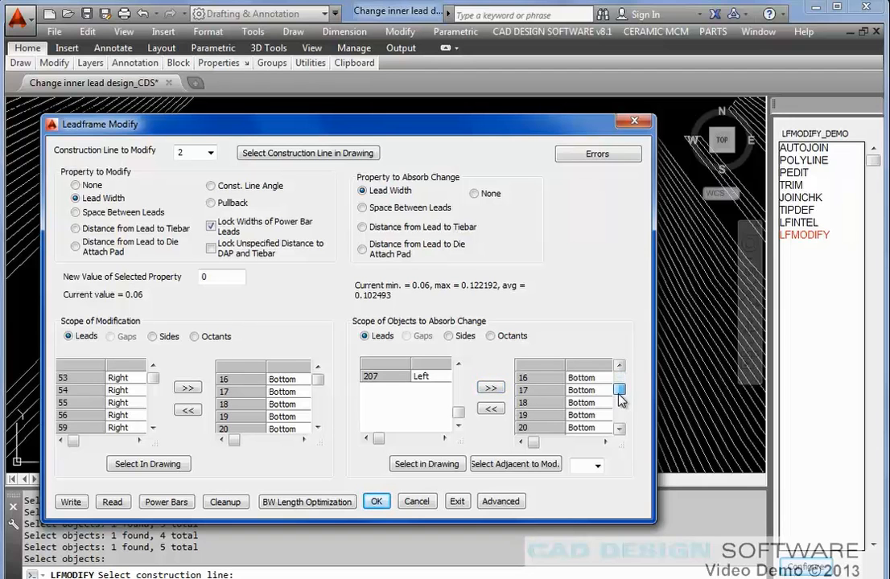
pyautogui.click(546, 381)
pyautogui.keyDown('shift'); pyautogui.click(534, 428); pyautogui.keyUp('shift')
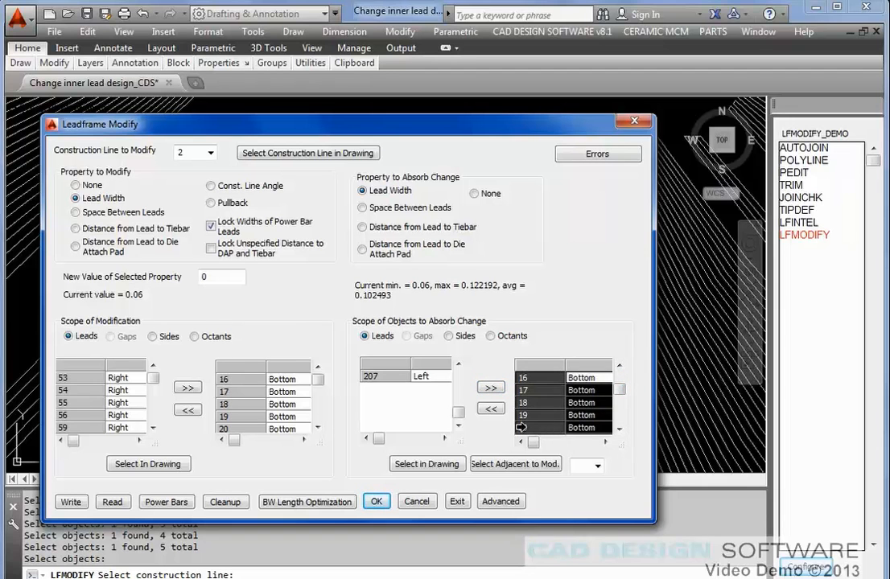
pyautogui.click(497, 411)
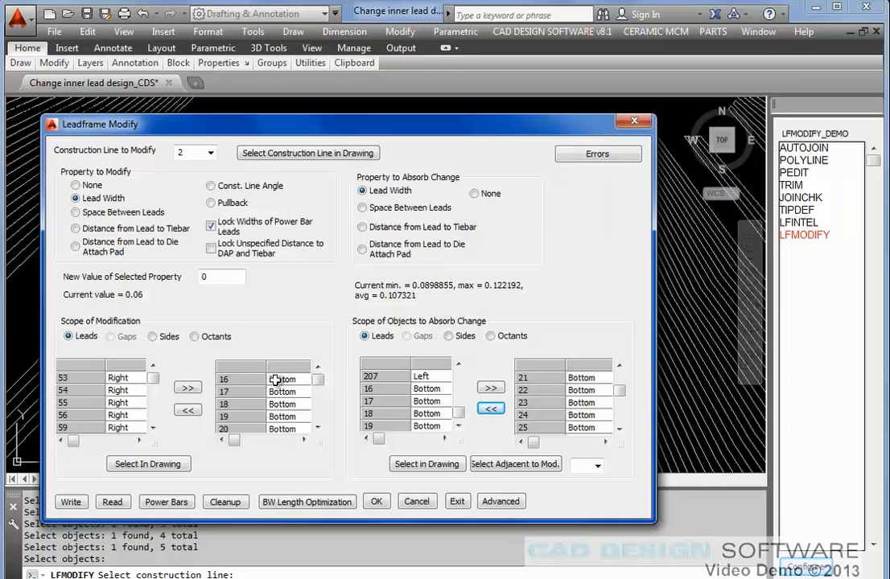
pyautogui.click(237, 380)
pyautogui.scroll(-1, 245, 429)
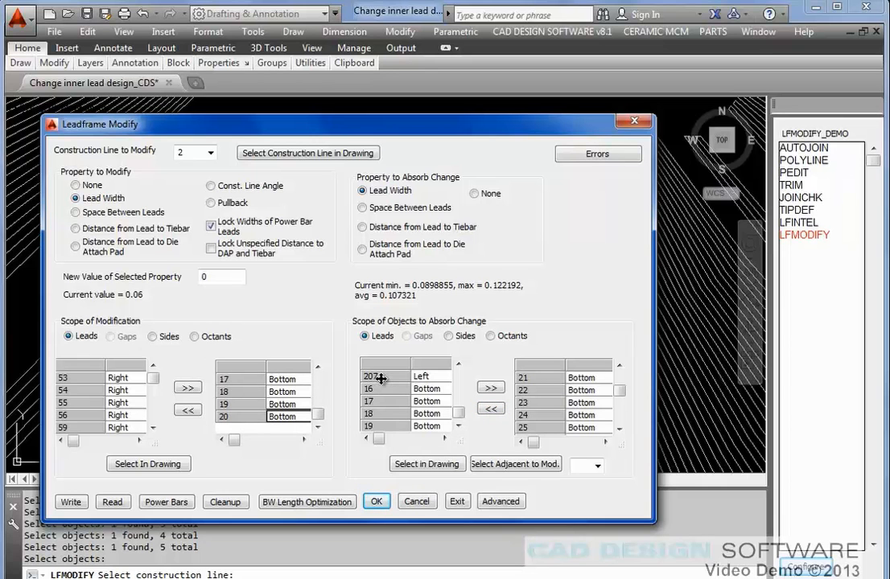
# Set the new lead width for bottom-side leads 16 to 20 to 0.08 and exit the Leadframe Modify dialog.
pyautogui.moveTo(620, 391)
pyautogui.mouseDown()
pyautogui.moveTo(624, 384)
pyautogui.moveTo(607, 391)
pyautogui.mouseUp()
pyautogui.moveTo(173, 121); pyautogui.dragTo(229, 107)
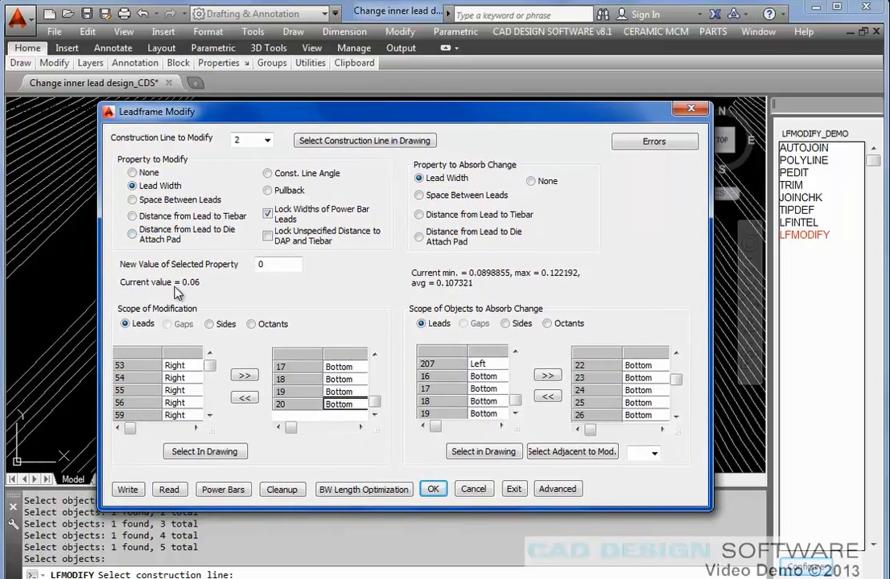
pyautogui.click(285, 405)
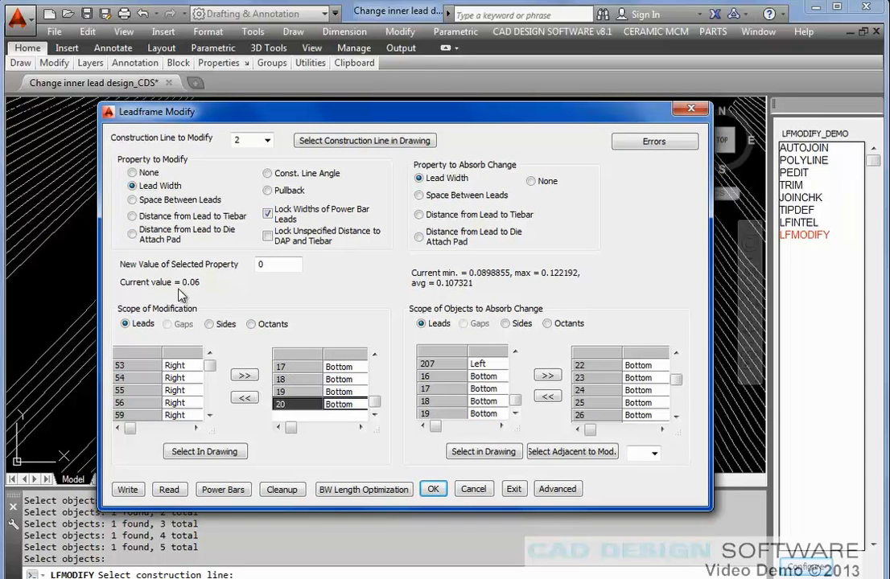
pyautogui.doubleClick(279, 268)
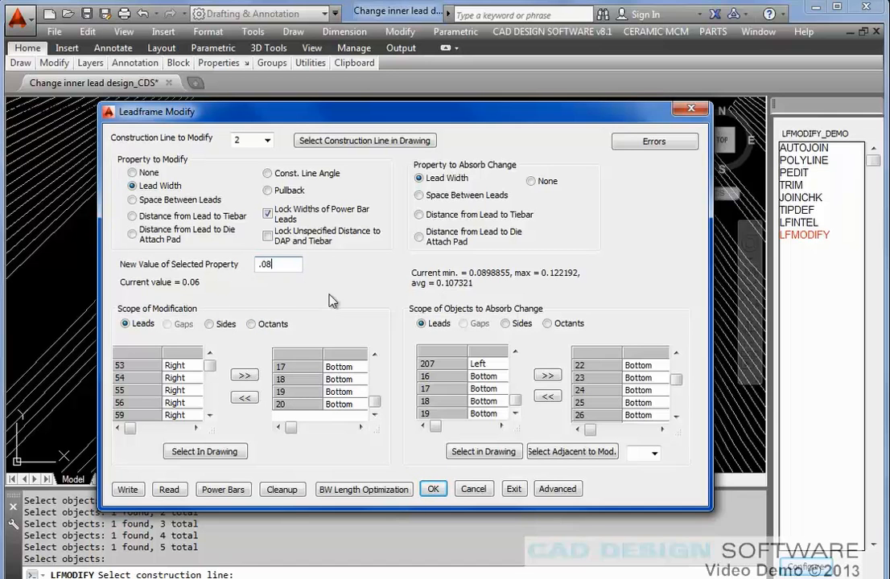
pyautogui.click(434, 489)
pyautogui.click(515, 489)
# Turn on solid fill display for the leads with the FM command.
pyautogui.write('FM')
pyautogui.press('Return')
pyautogui.moveTo(445, 290); pyautogui.dragTo(256, 326, button='middle')
pyautogui.scroll(3, 280, 278)
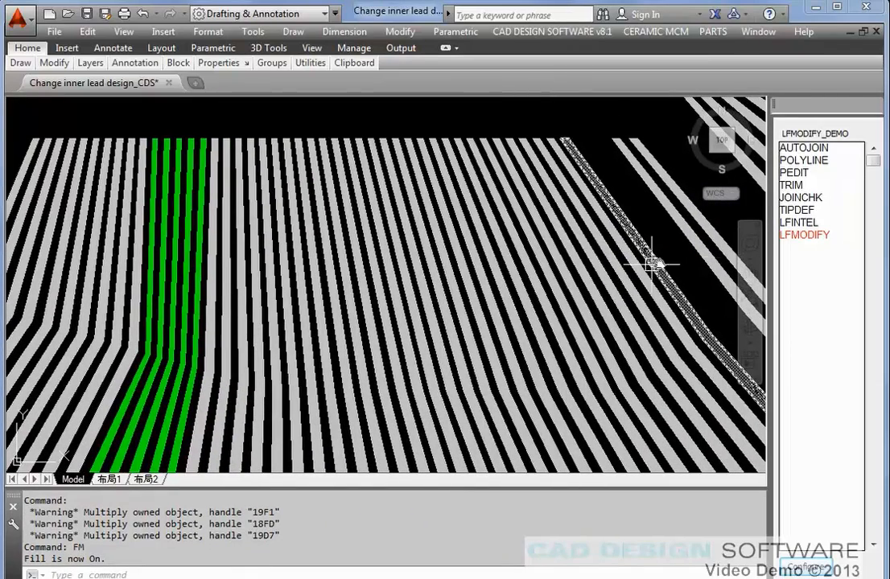
# Run LFMODIFY at construction line 2 with the 0.08 lead width and the existing modification and absorption settings.
pyautogui.click(809, 235)
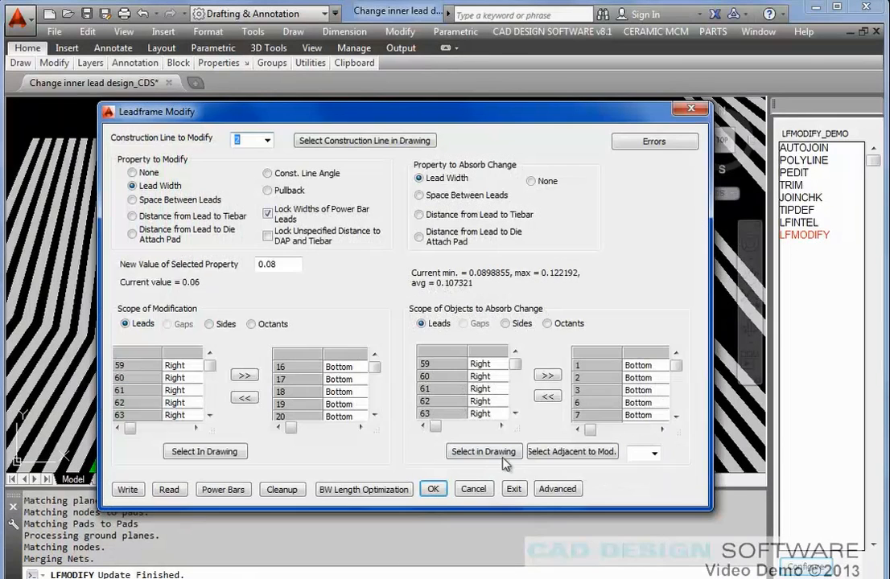
pyautogui.click(434, 490)
pyautogui.click(440, 325)
pyautogui.moveTo(400, 161); pyautogui.dragTo(538, 161)
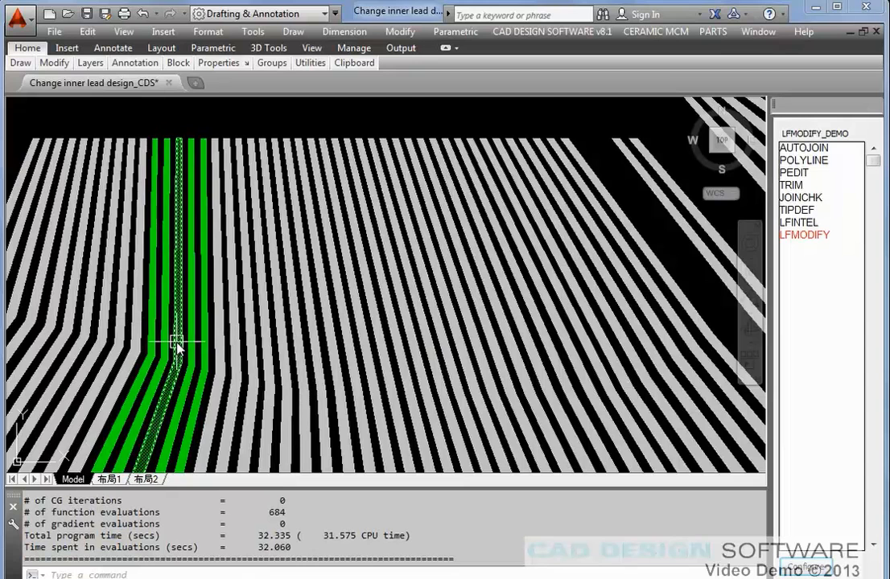
# Reopen LFMODIFY and set the construction line to modify to 1 by picking the line along the bottom-side lead tips in the drawing.
pyautogui.scroll(2, 183, 346)
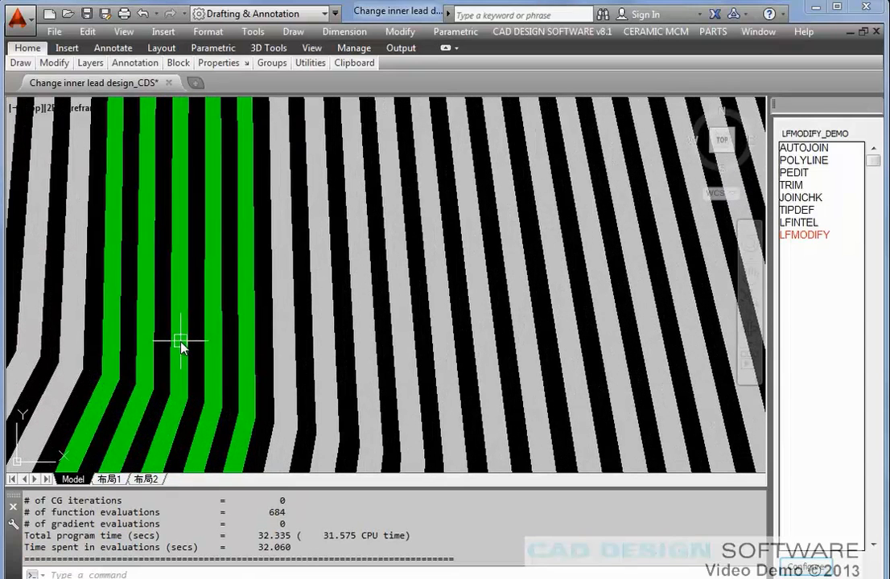
pyautogui.scroll(-5, 181, 346)
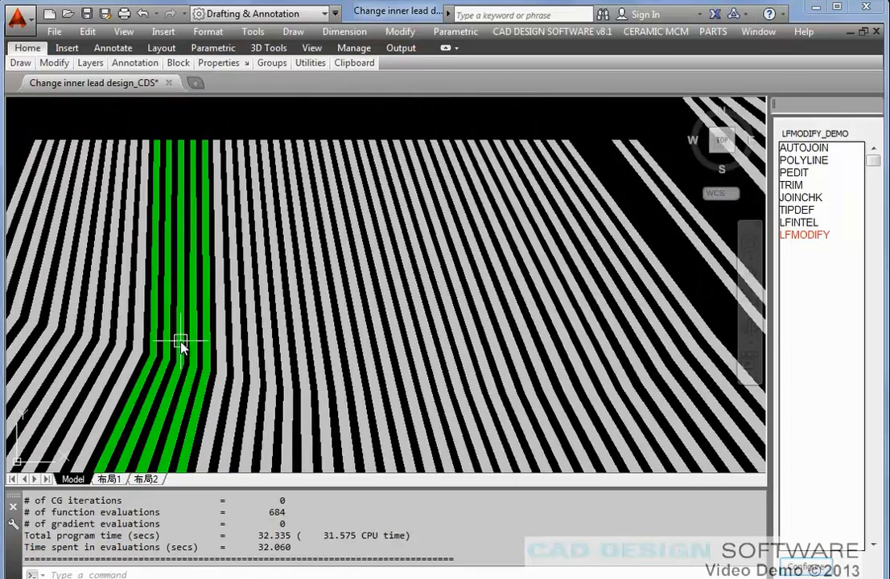
pyautogui.moveTo(181, 347)
pyautogui.mouseDown(button='middle')
pyautogui.moveTo(254, 240)
pyautogui.moveTo(246, 258)
pyautogui.moveTo(224, 254)
pyautogui.moveTo(190, 368)
pyautogui.mouseUp(button='middle')
pyautogui.scroll(2, 206, 176)
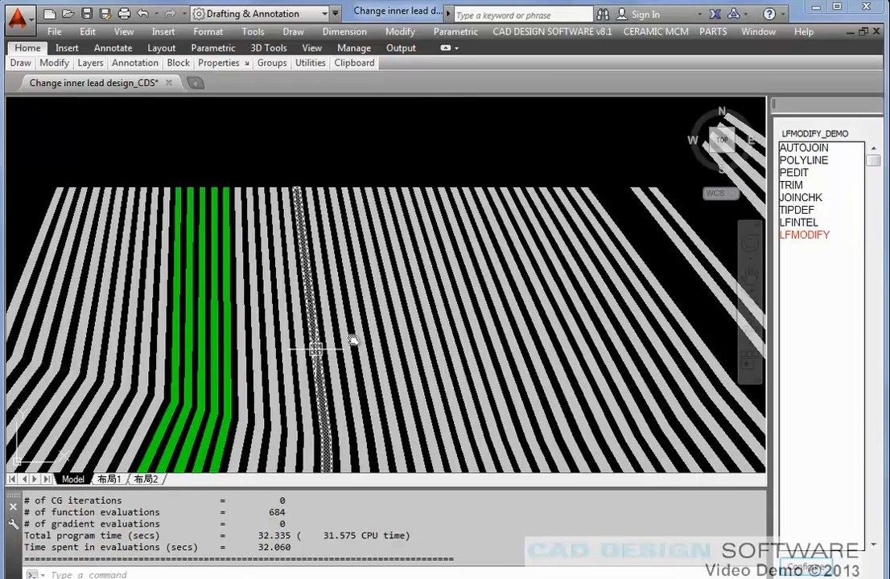
pyautogui.click(805, 235)
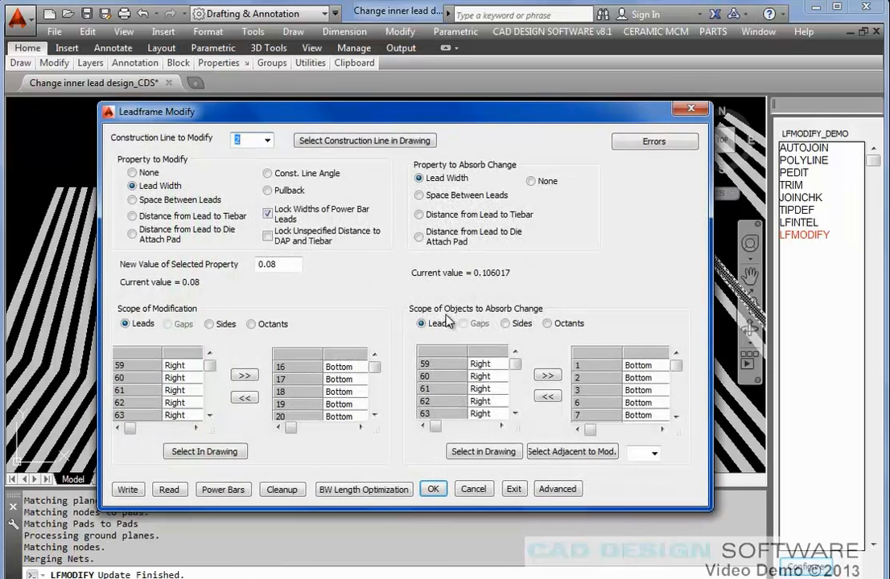
pyautogui.moveTo(398, 113); pyautogui.dragTo(496, 112)
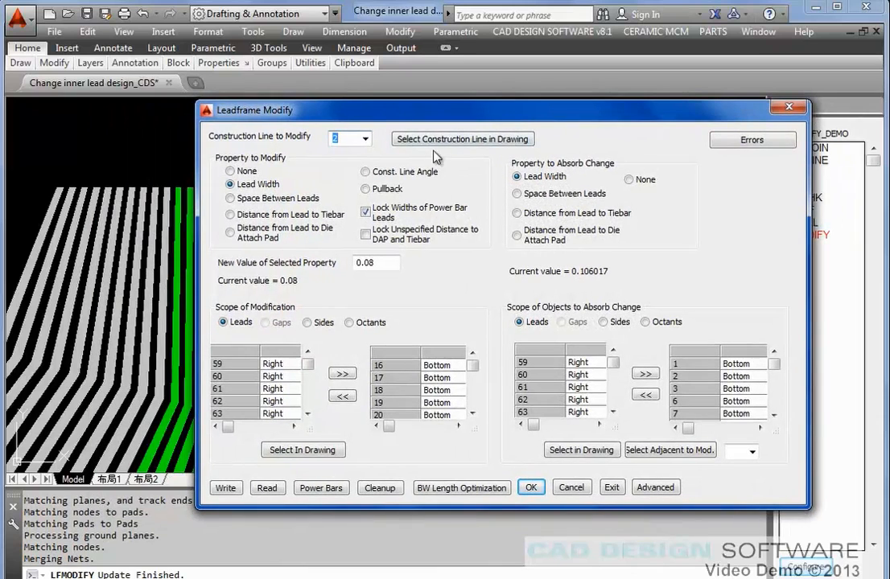
pyautogui.click(460, 139)
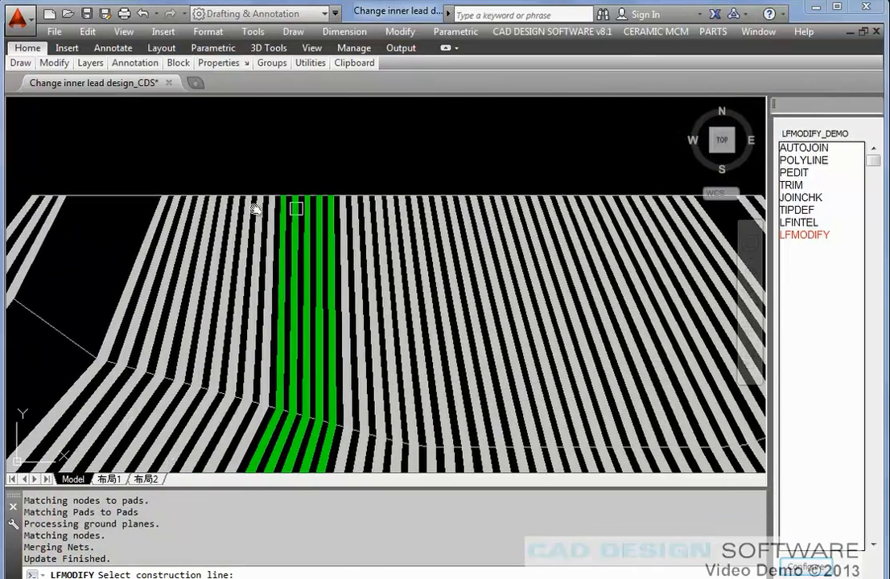
pyautogui.click(144, 195)
pyautogui.moveTo(319, 113); pyautogui.dragTo(490, 117)
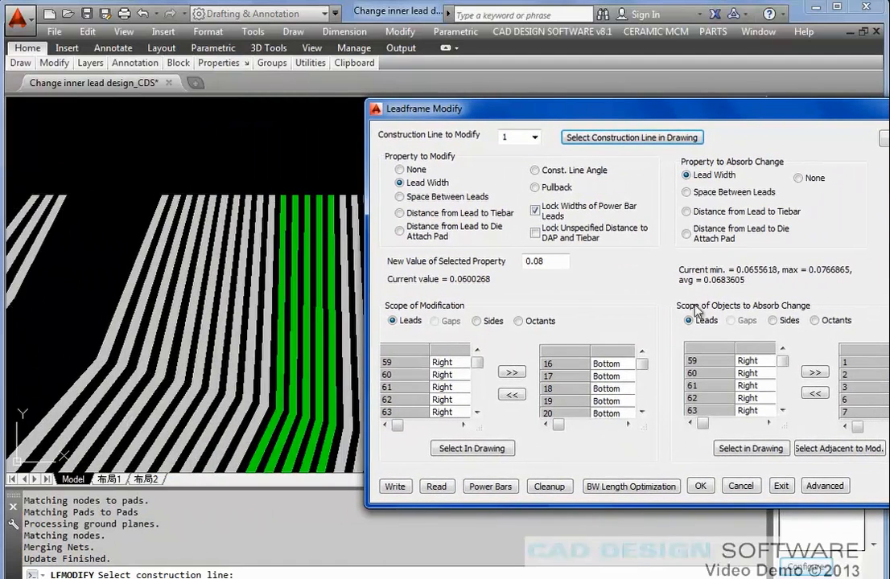
# Run the modification at construction line 1 with a lead width of 0.08 for leads 16 to 20.
pyautogui.click(701, 486)
pyautogui.click(429, 325)
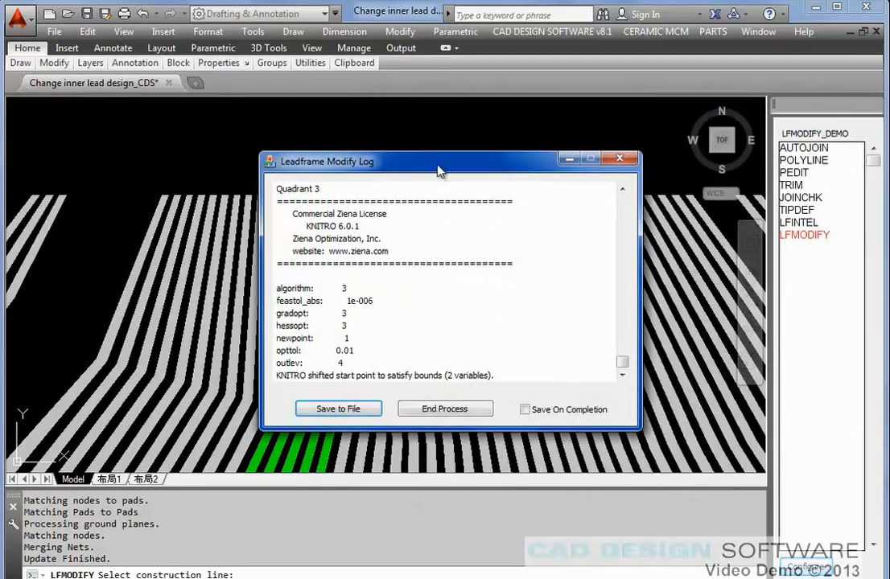
pyautogui.moveTo(439, 167); pyautogui.dragTo(666, 219)
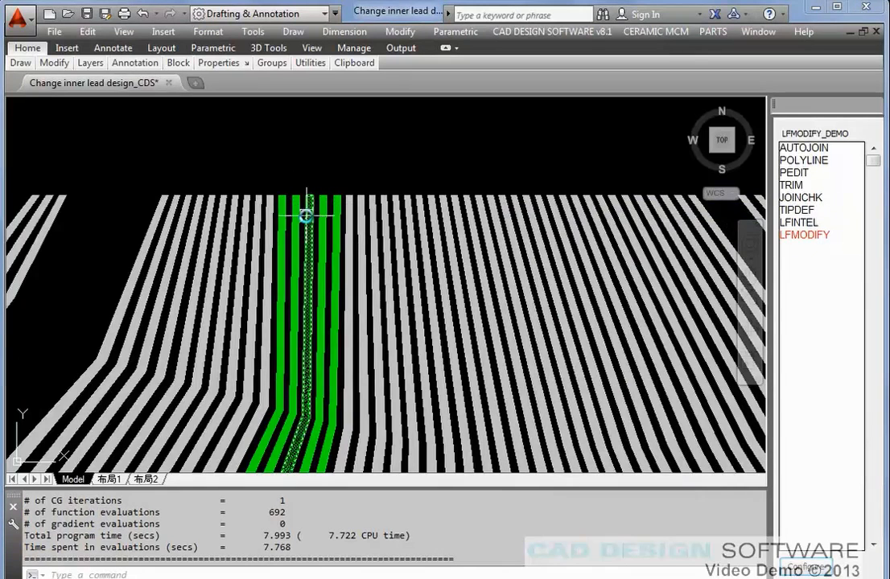
# Toggle the fill display of the leads with the FM command.
pyautogui.scroll(3, 304, 210)
pyautogui.write('fm')
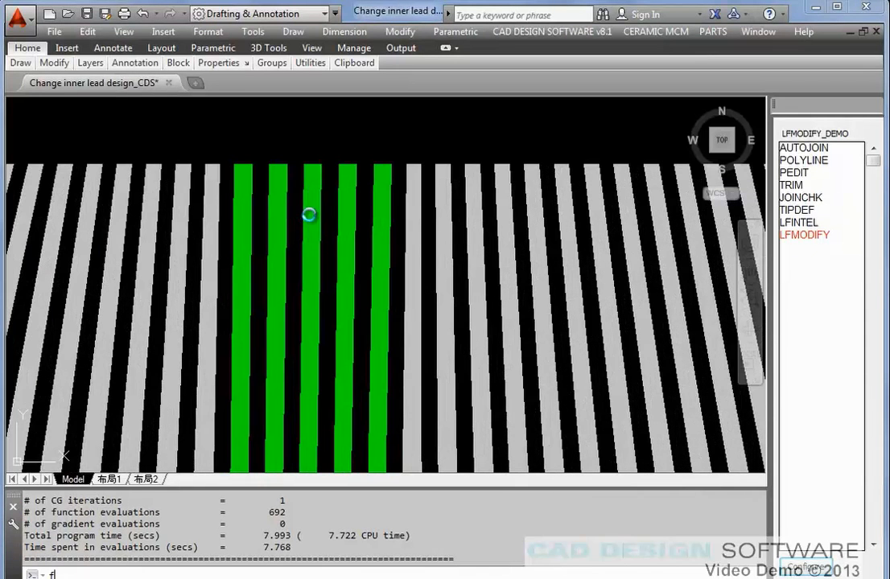